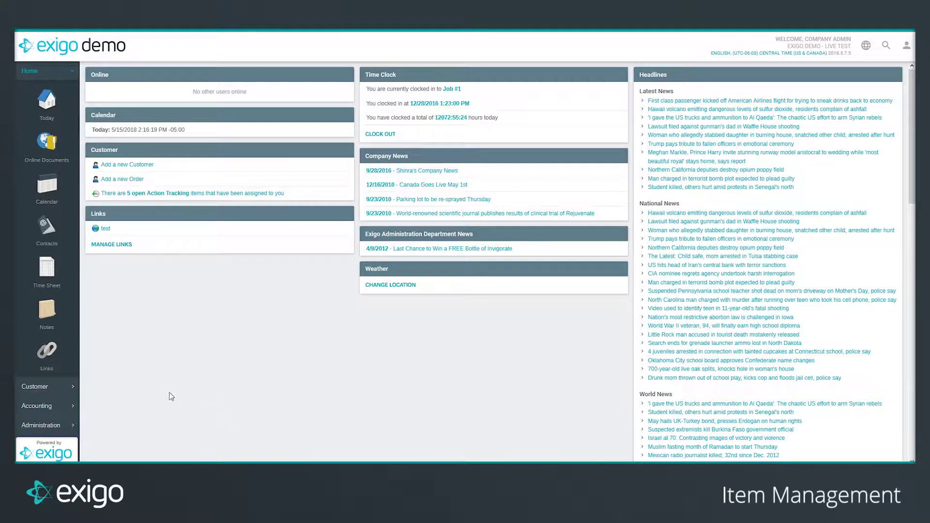
# Open the Items list in the Accounting section and start adding a new item.
pyautogui.click(49, 406)
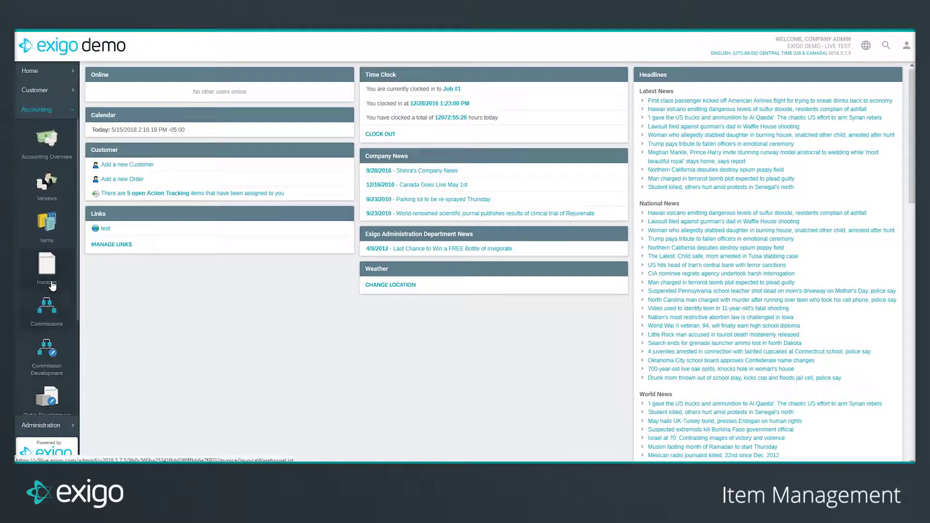
pyautogui.click(49, 228)
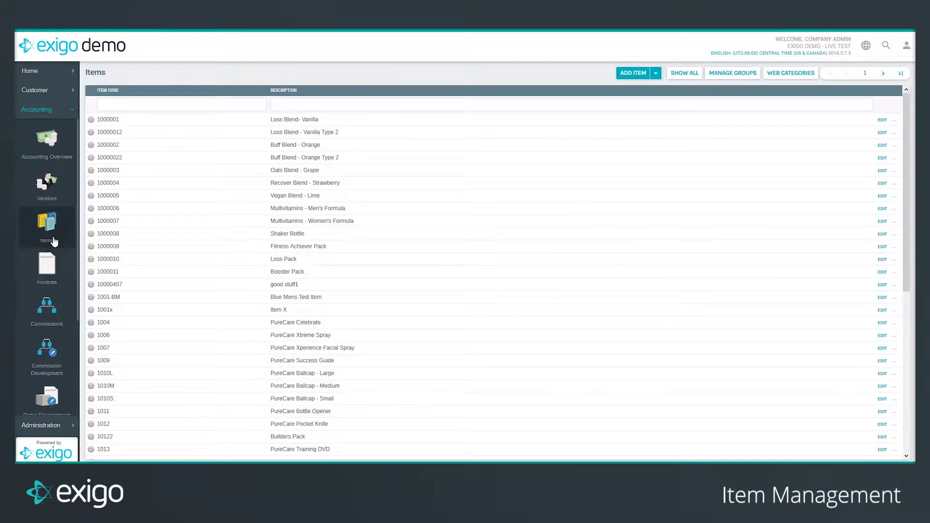
pyautogui.click(632, 78)
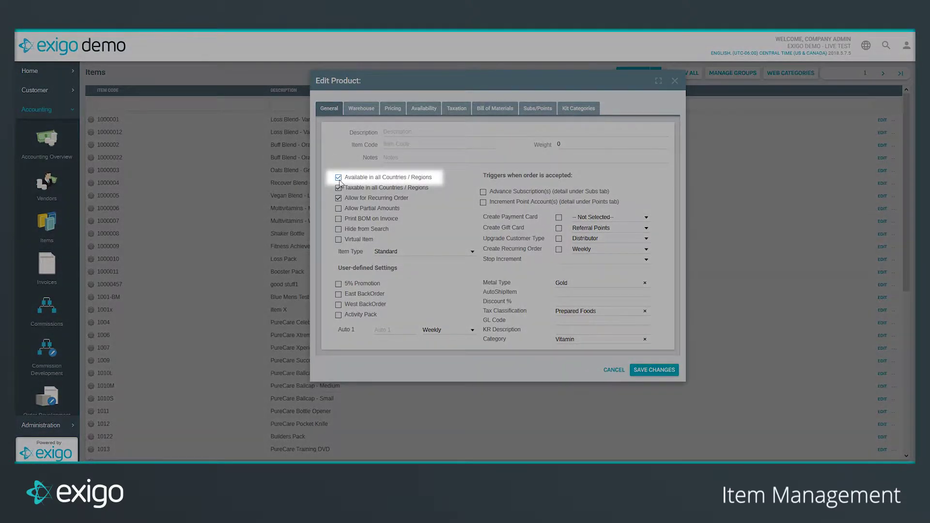
# Turn off the new item's "Taxable in all Countries / Regions" setting in its general settings.
pyautogui.click(339, 179)
pyautogui.click(339, 179)
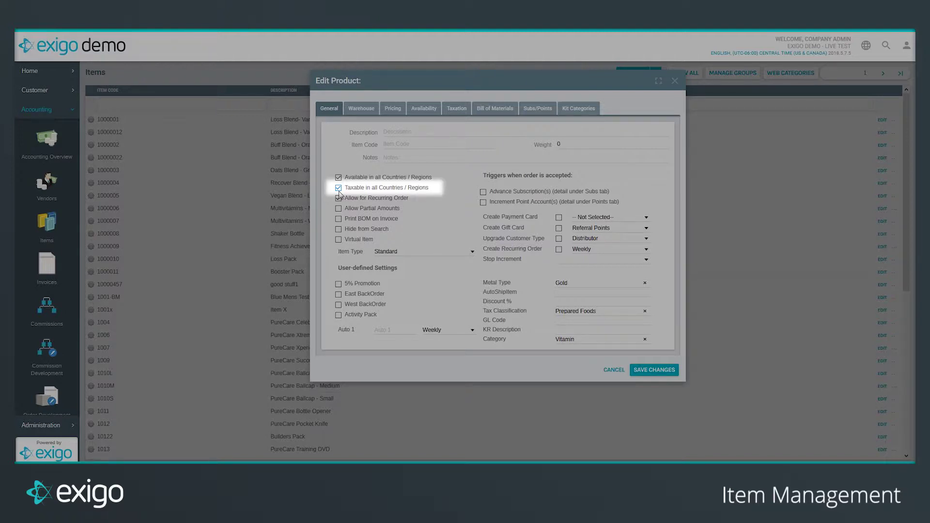
pyautogui.click(339, 190)
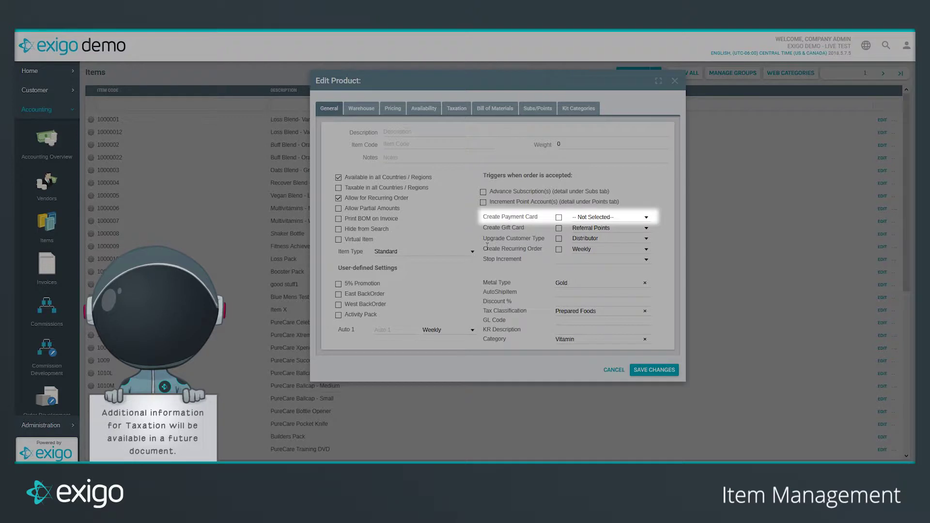
pyautogui.click(559, 218)
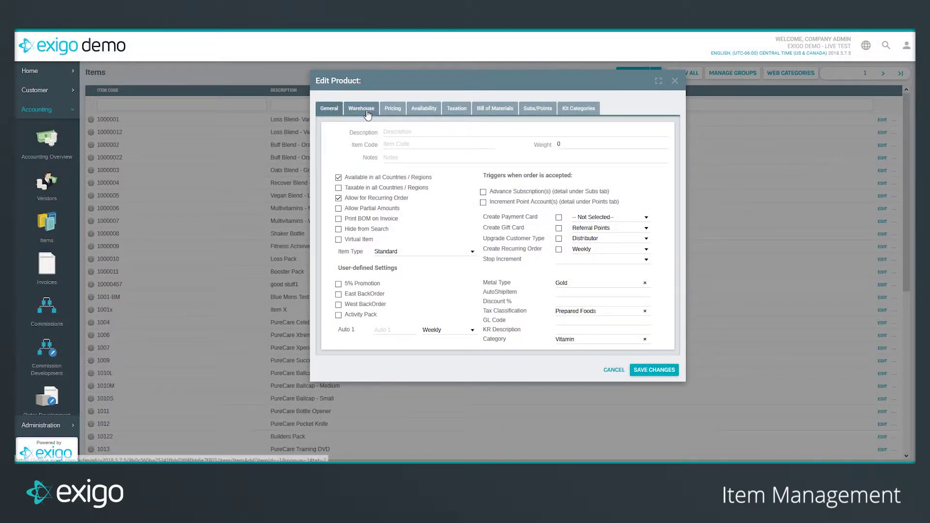
# Review the item's warehouse settings and the Managed By options offered for the first warehouse.
pyautogui.click(368, 114)
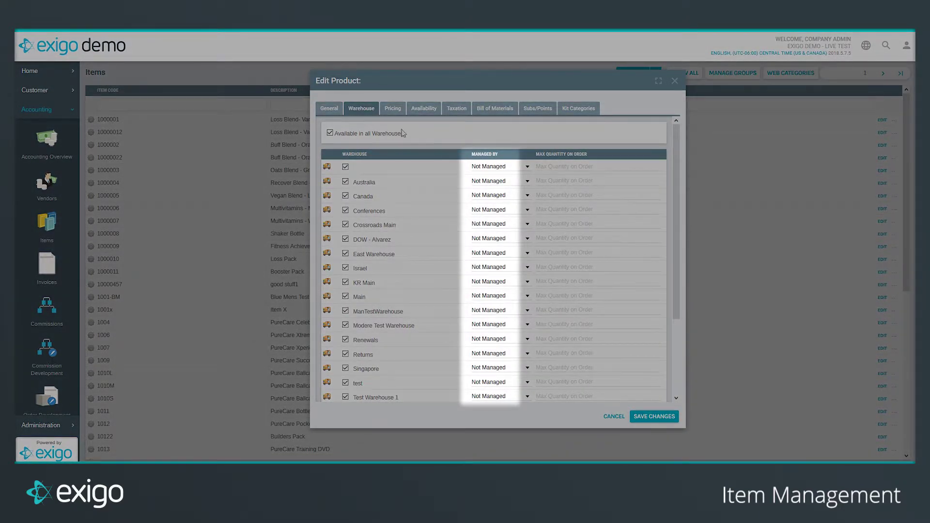
pyautogui.click(527, 169)
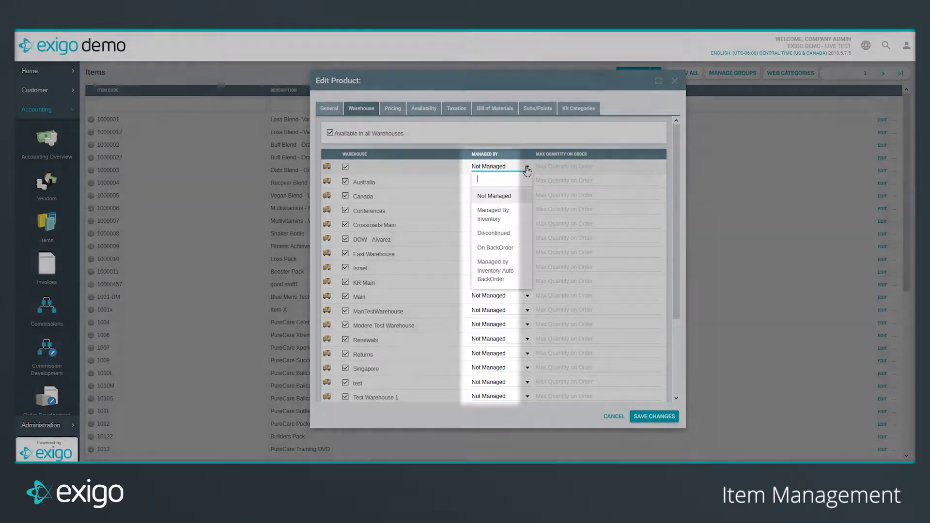
pyautogui.click(526, 169)
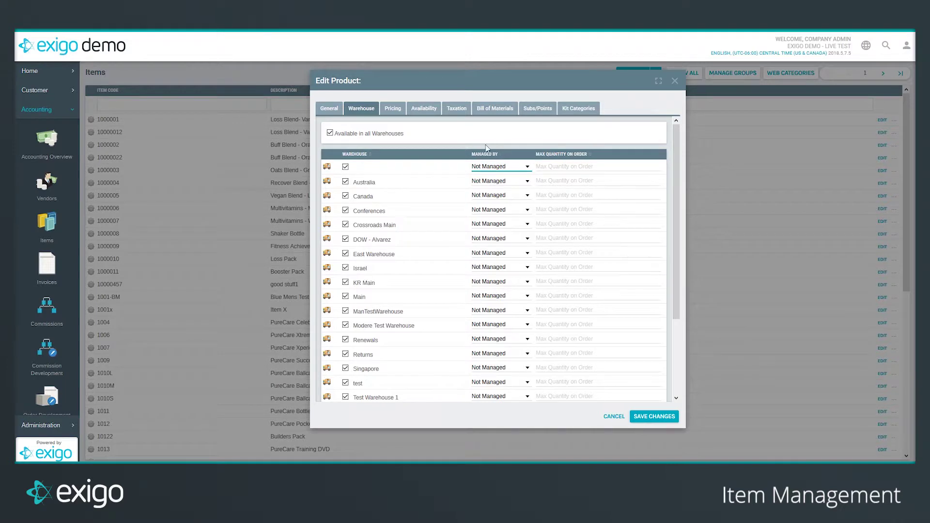
# Review the currencies offered in the item's pricing settings.
pyautogui.click(393, 111)
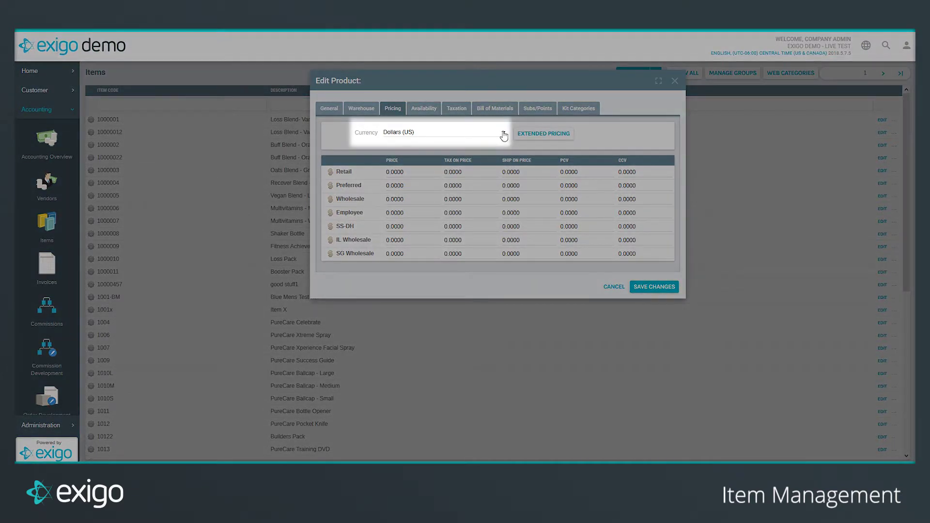
pyautogui.click(504, 135)
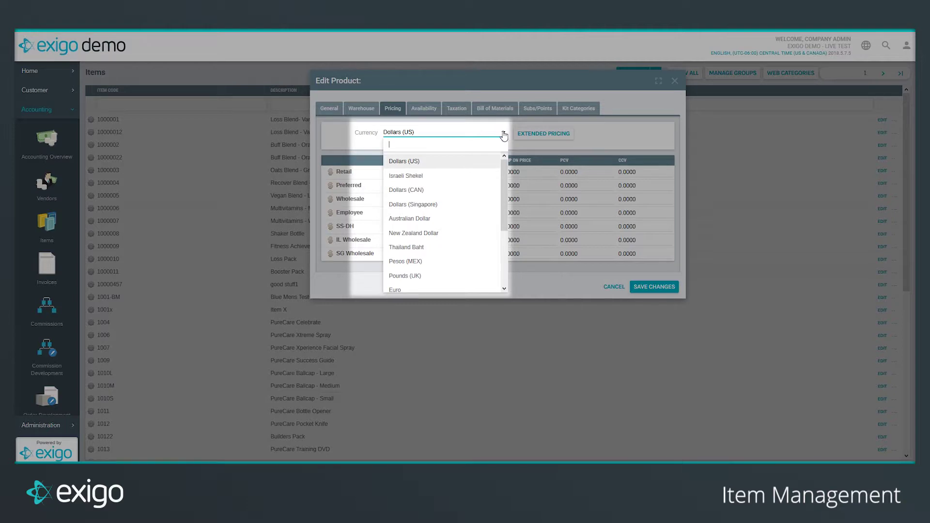
pyautogui.click(504, 135)
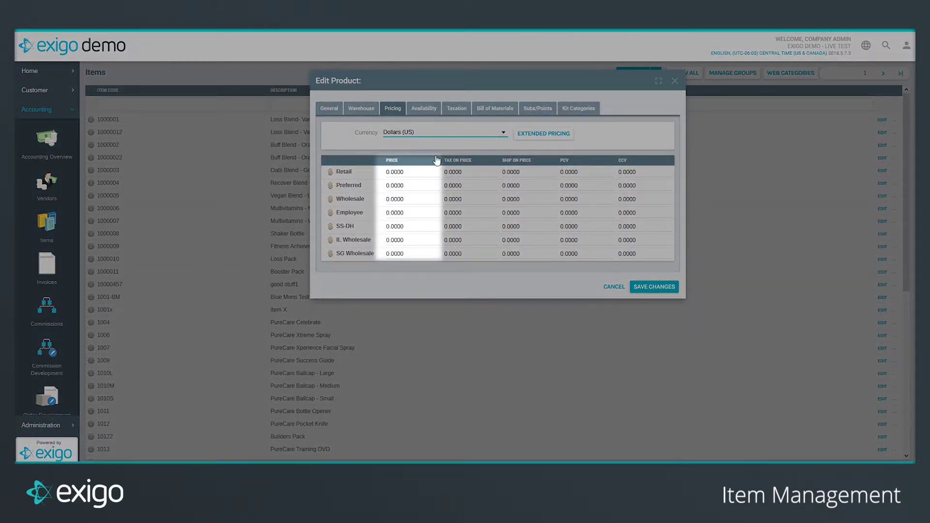
# Go through the Retail row's Price, Tax on Price, Ship on Price, PCV and CCV fields.
pyautogui.click(413, 172)
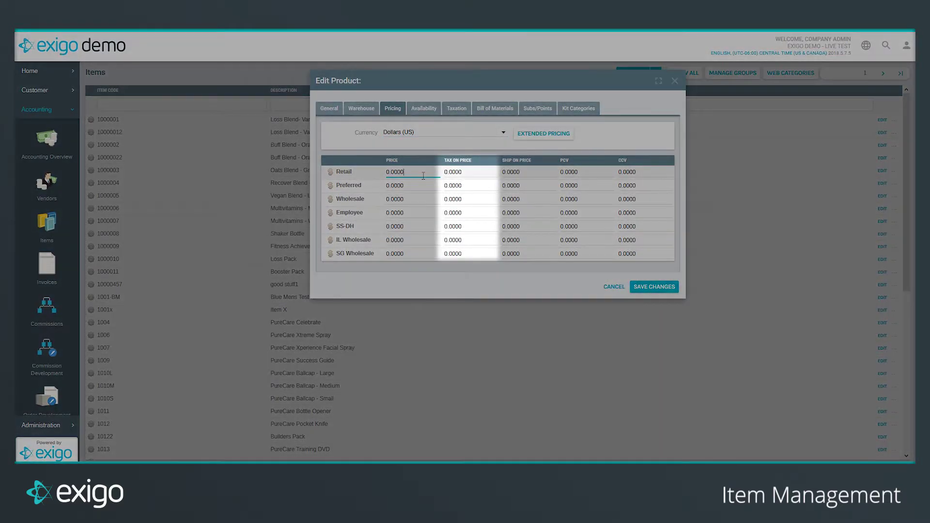
pyautogui.click(470, 171)
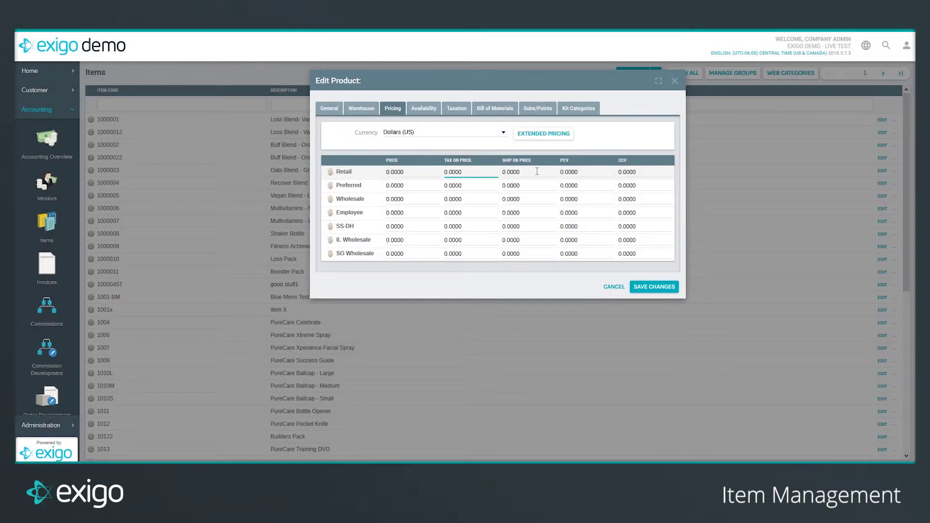
pyautogui.click(536, 171)
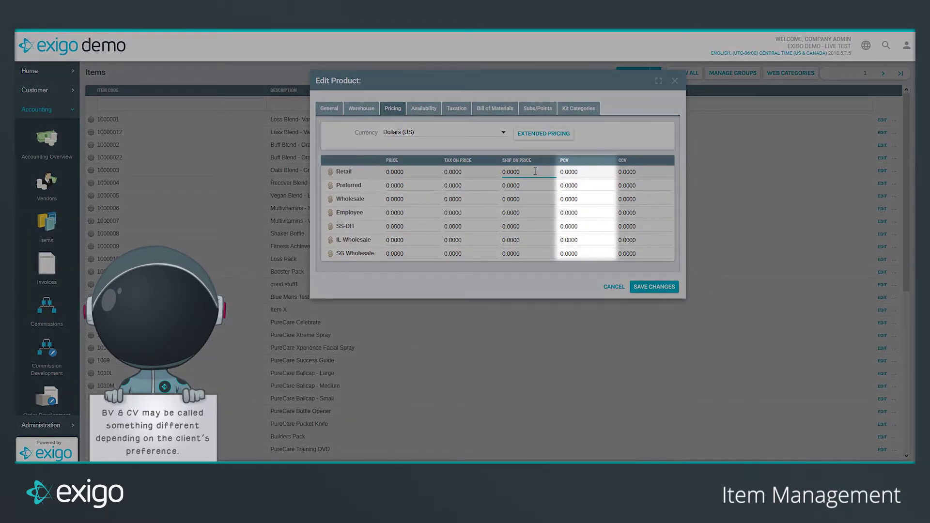
pyautogui.click(563, 172)
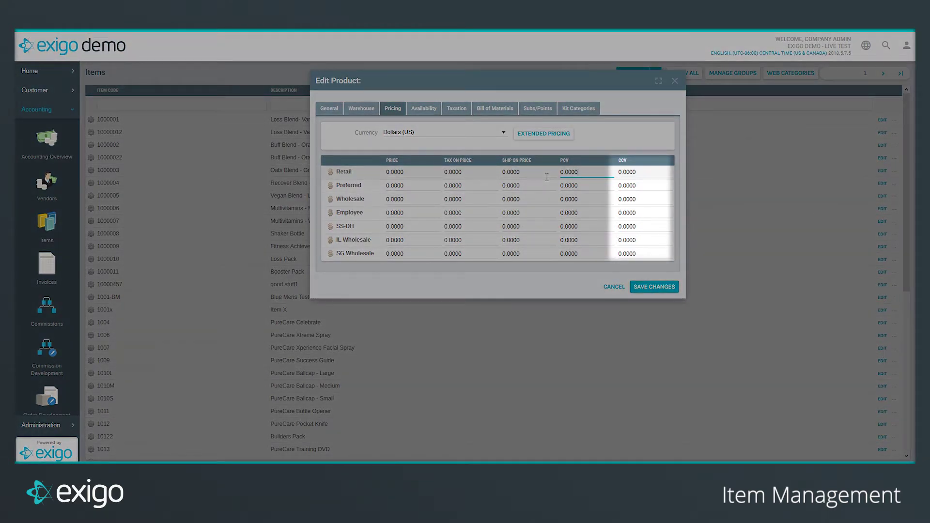
pyautogui.click(647, 173)
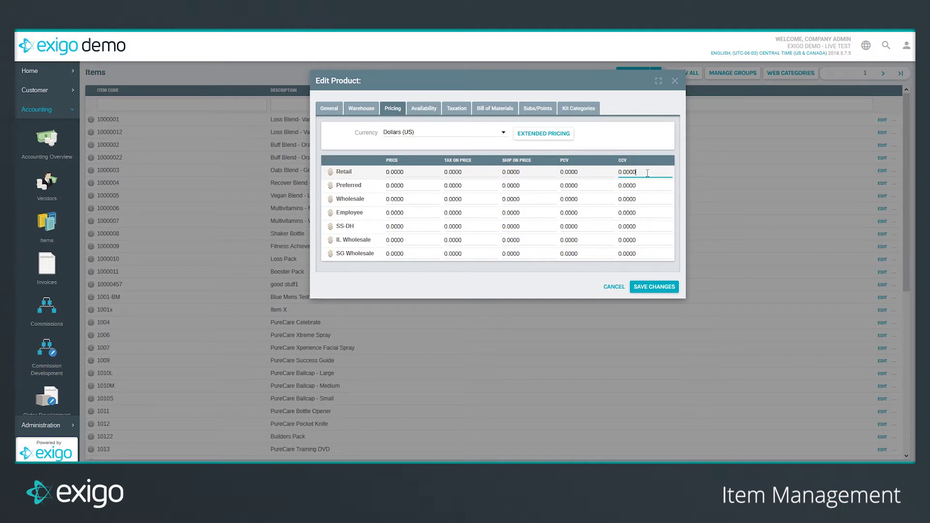
# Turn off "Available in all Countries / Regions" for the item and display its per-country availability settings.
pyautogui.click(428, 115)
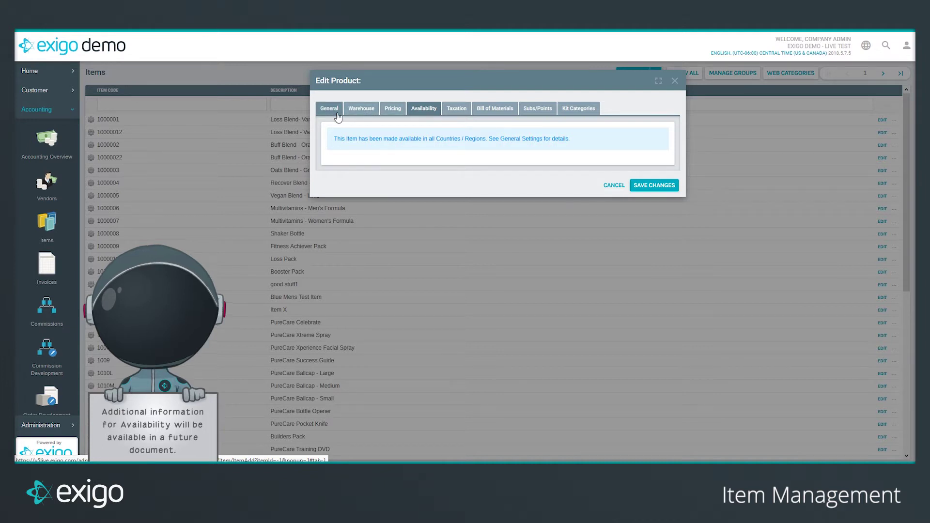
pyautogui.click(331, 114)
pyautogui.click(338, 177)
pyautogui.click(430, 112)
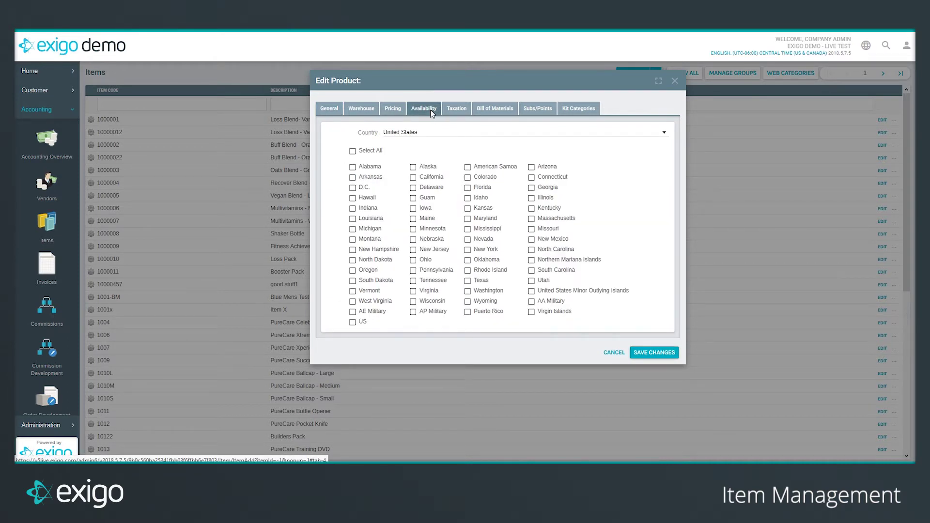
# Review the country choices and make the item available only in Alabama within the United States.
pyautogui.click(664, 134)
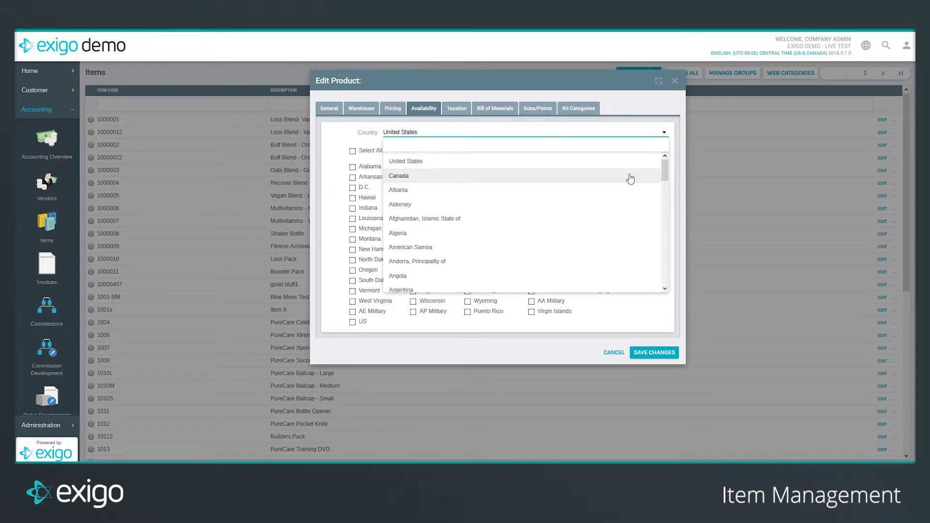
pyautogui.click(370, 152)
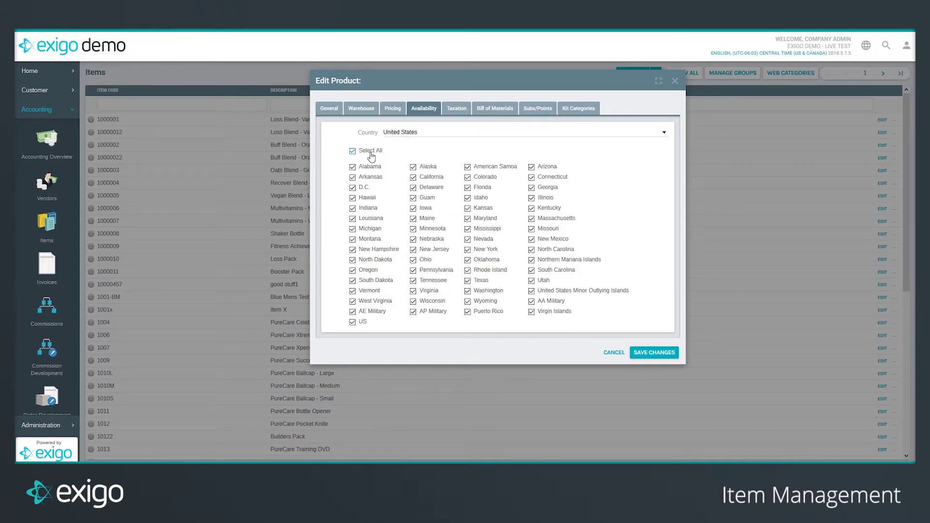
pyautogui.click(371, 154)
pyautogui.click(376, 168)
# Check the item's general settings, then examine its taxation settings and the countries offered there.
pyautogui.click(334, 110)
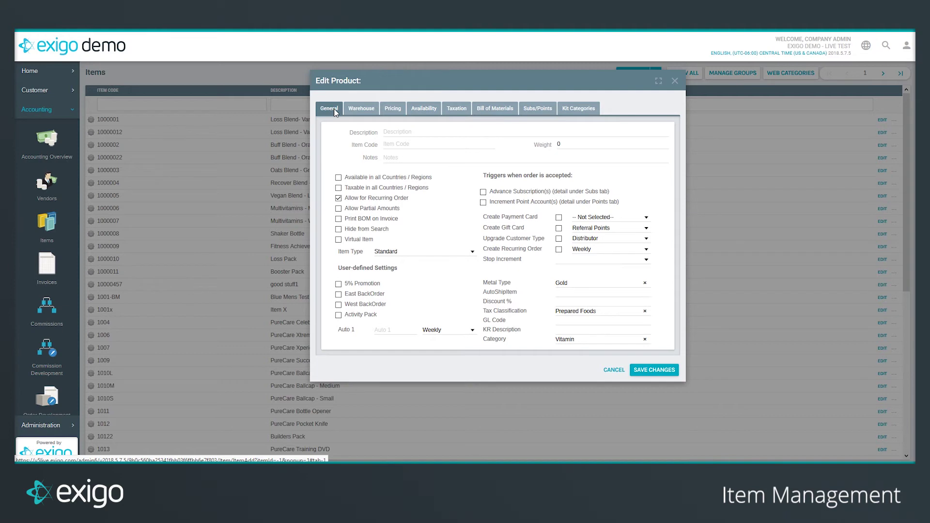
pyautogui.click(455, 109)
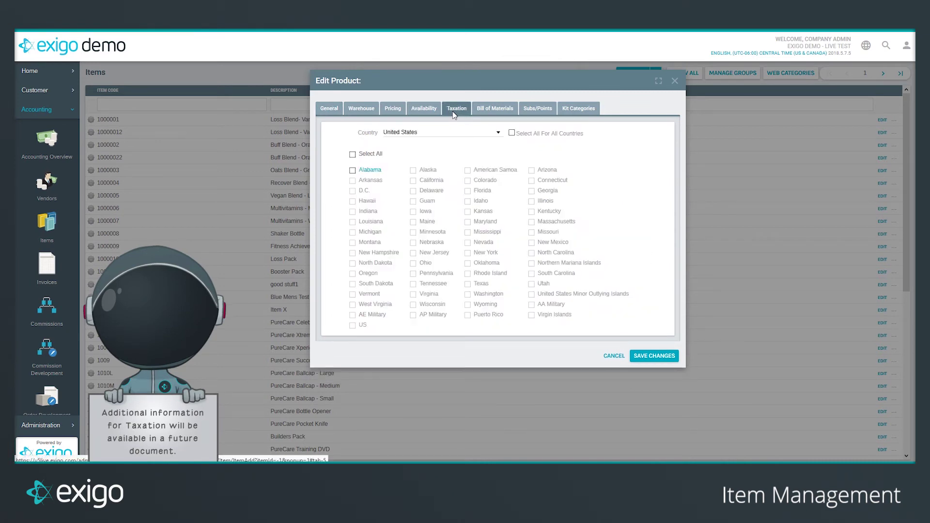
pyautogui.click(498, 134)
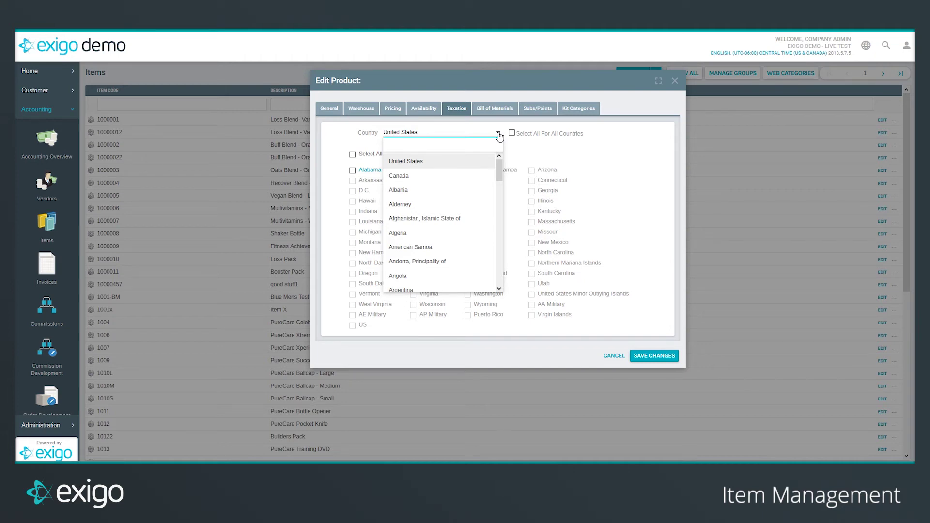
pyautogui.click(498, 134)
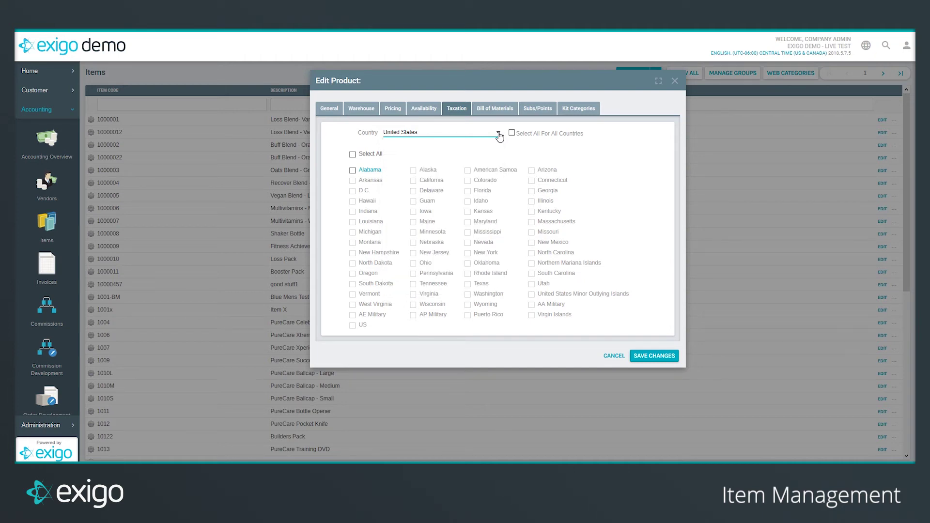